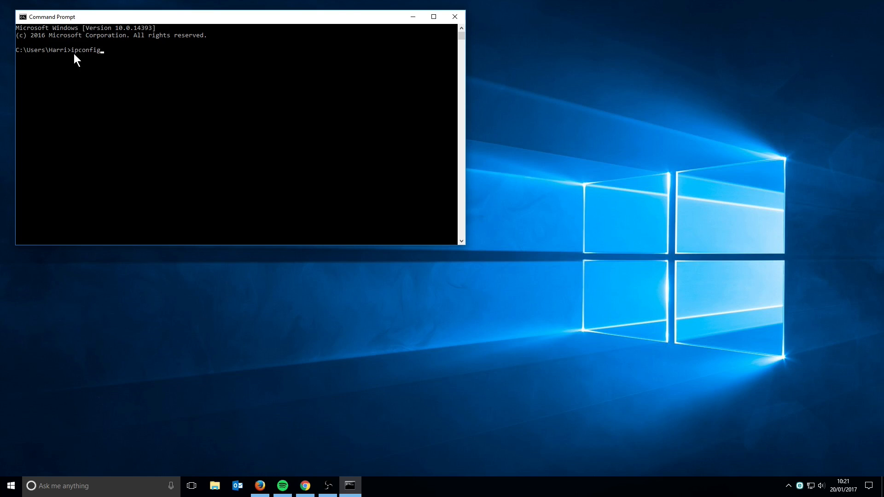
Step: Run ipconfig to find IPv4 192.168.1.70 and gateway 192.168.1.254, then close Command Prompt
{"action": "key", "text": "Return"}
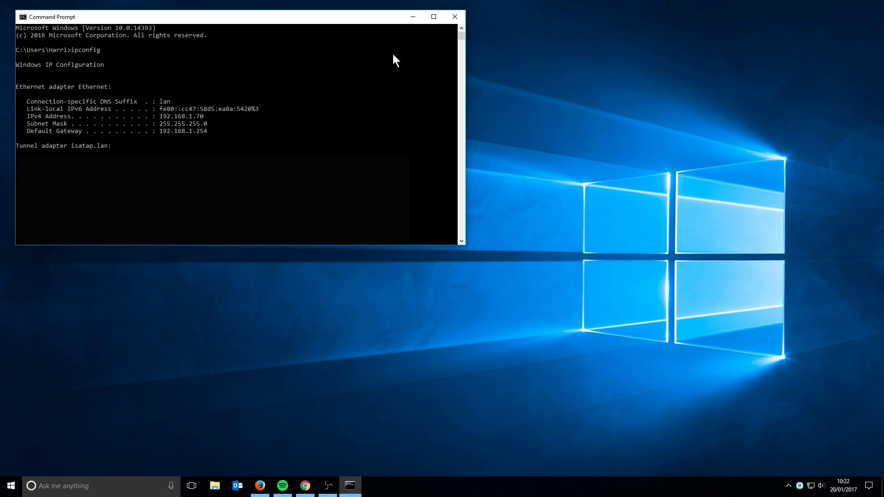
{"action": "left_click", "coordinate": [454, 17]}
Step: Try loading the camera at 192.168.1.64 in Firefox, which fails, then go back and minimise Firefox
{"action": "left_click", "coordinate": [253, 489]}
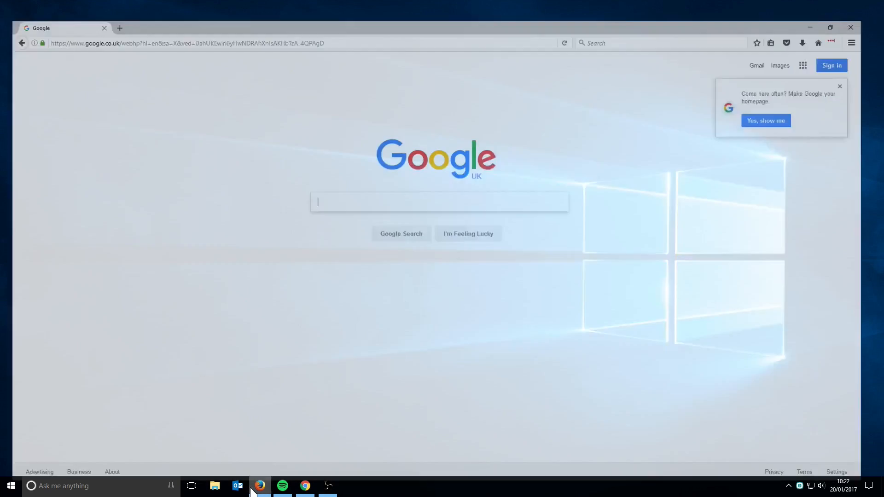
{"action": "left_click", "coordinate": [148, 22]}
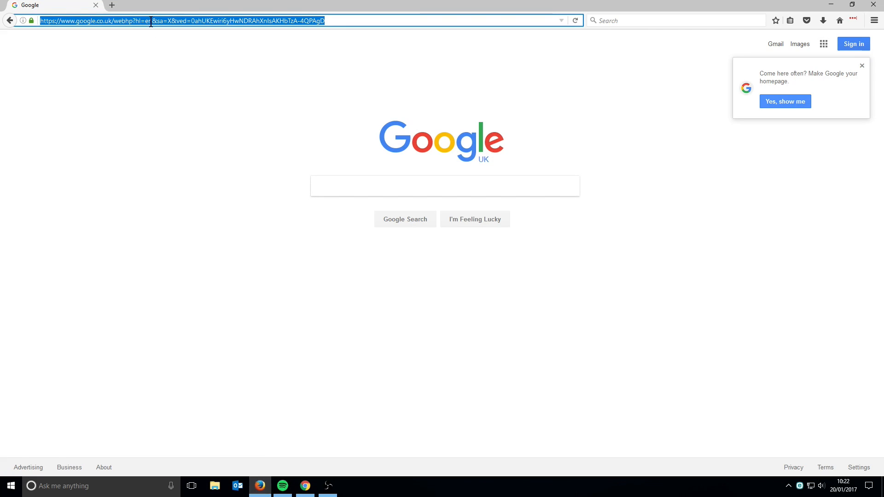
{"action": "type", "text": "192"}
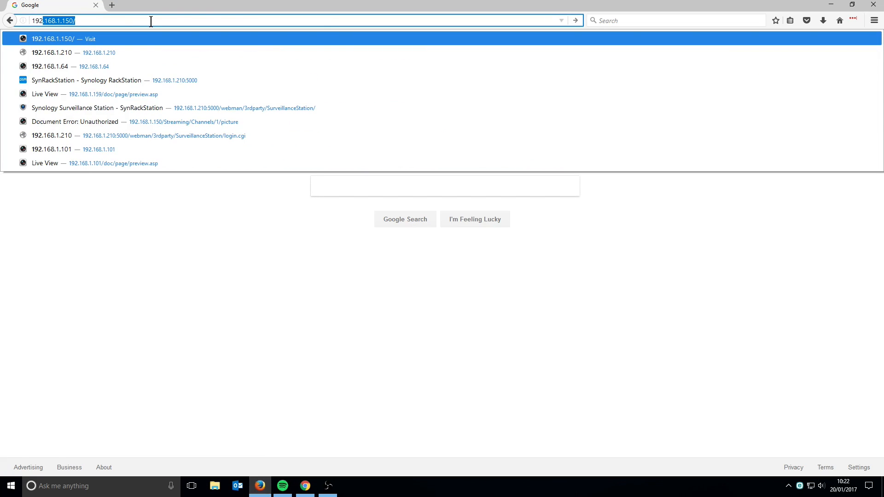
{"action": "type", "text": ".168.1."}
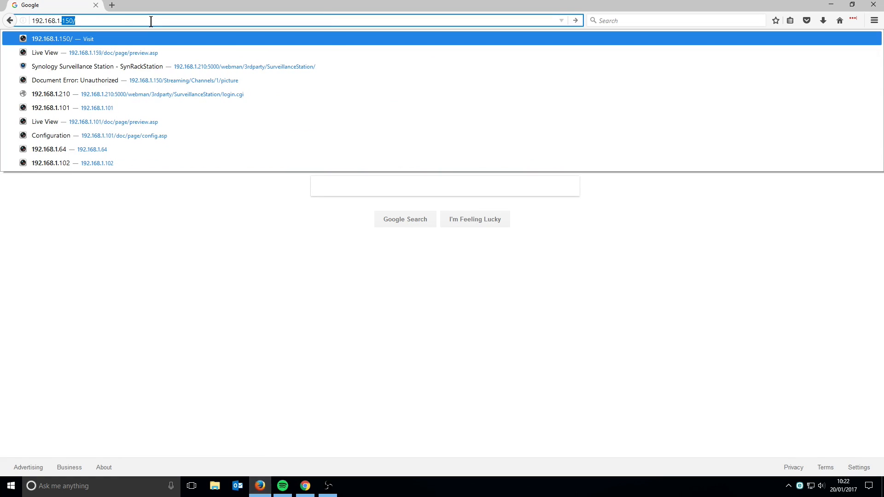
{"action": "type", "text": "64"}
{"action": "key", "text": "Return"}
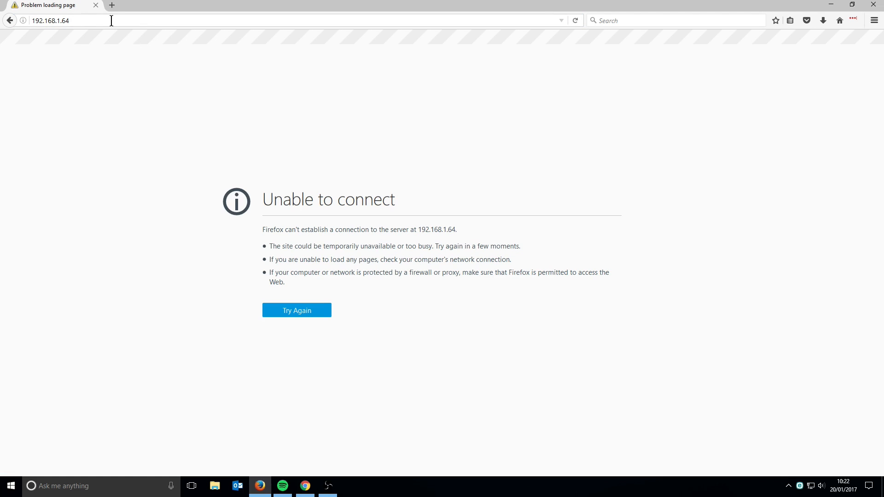
{"action": "left_click", "coordinate": [10, 21]}
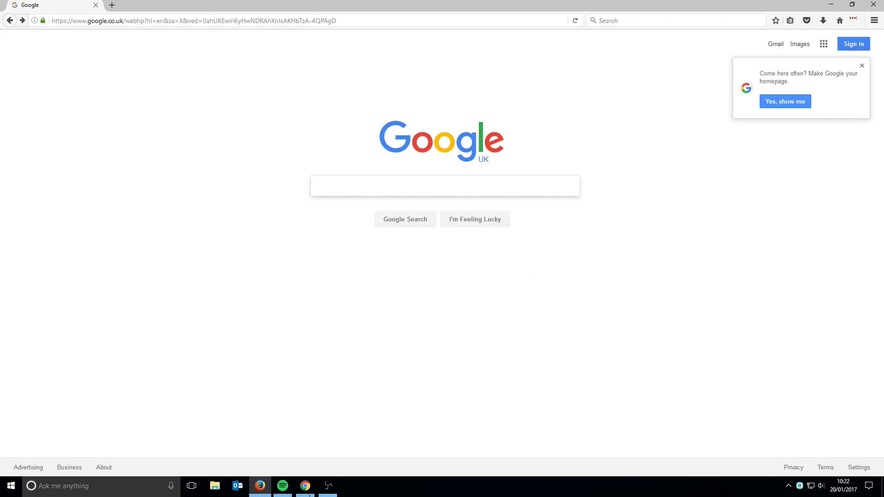
{"action": "left_click", "coordinate": [832, 4]}
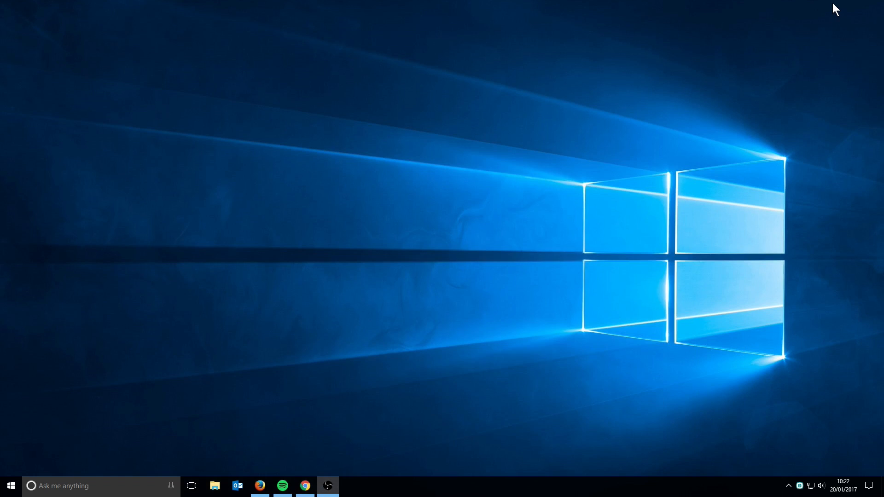
Step: Launch SADP Tool from its desktop shortcut, listing 4 devices including inactive camera 004
{"action": "left_click", "coordinate": [305, 490]}
{"action": "left_click_drag", "start_coordinate": [176, 157], "coordinate": [175, 162]}
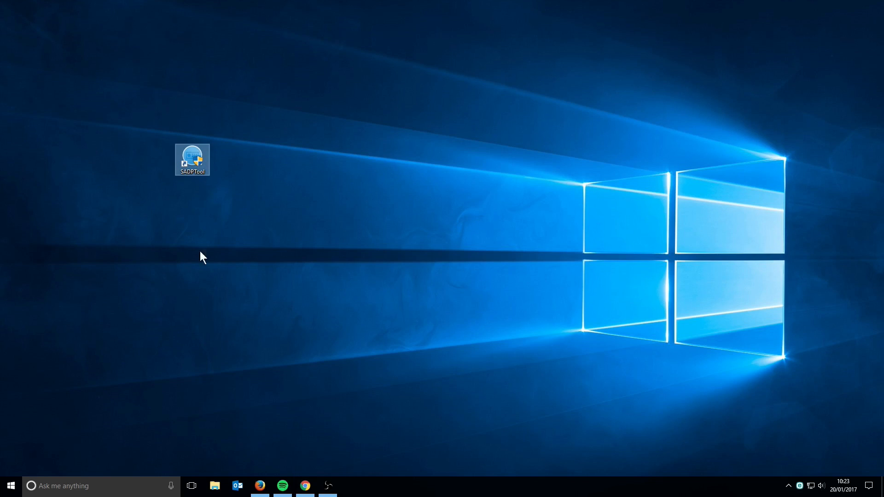
{"action": "left_click", "coordinate": [362, 191]}
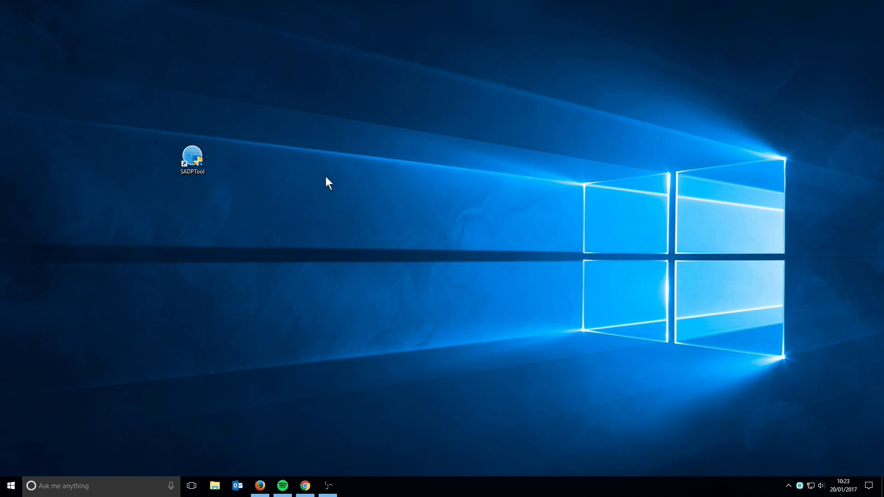
{"action": "double_click", "coordinate": [186, 157]}
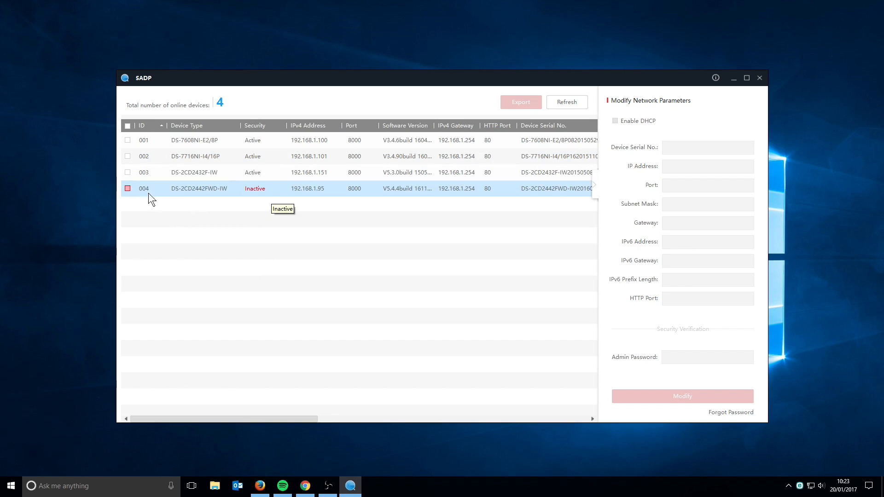
Step: Activate camera 004 in SADP with a new strong admin password
{"action": "left_click", "coordinate": [127, 189]}
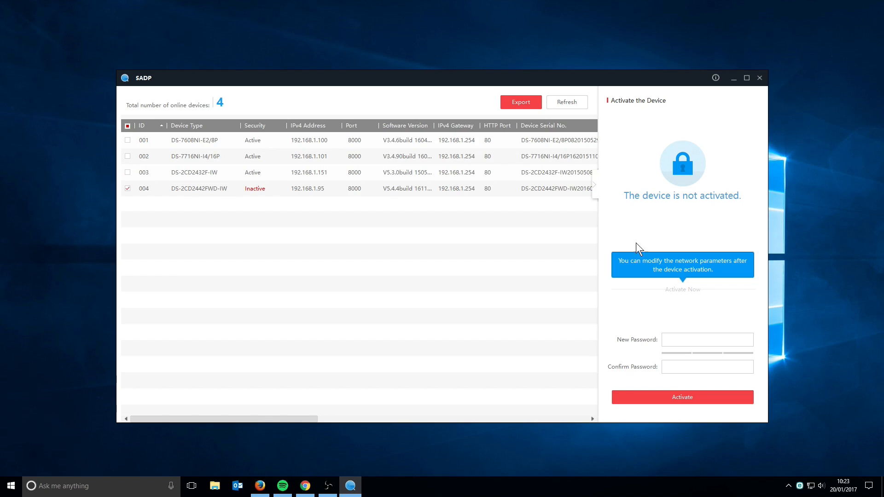
{"action": "left_click", "coordinate": [675, 341]}
{"action": "type", "text": "**********"}
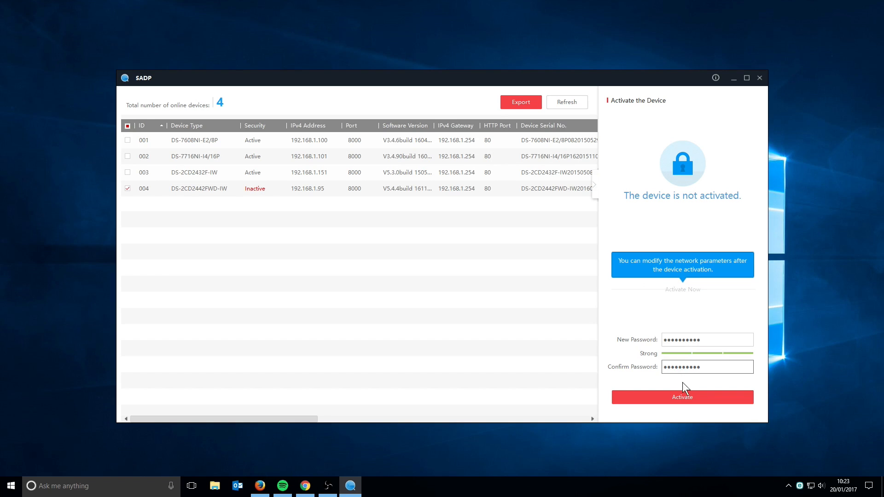
{"action": "left_click", "coordinate": [681, 395]}
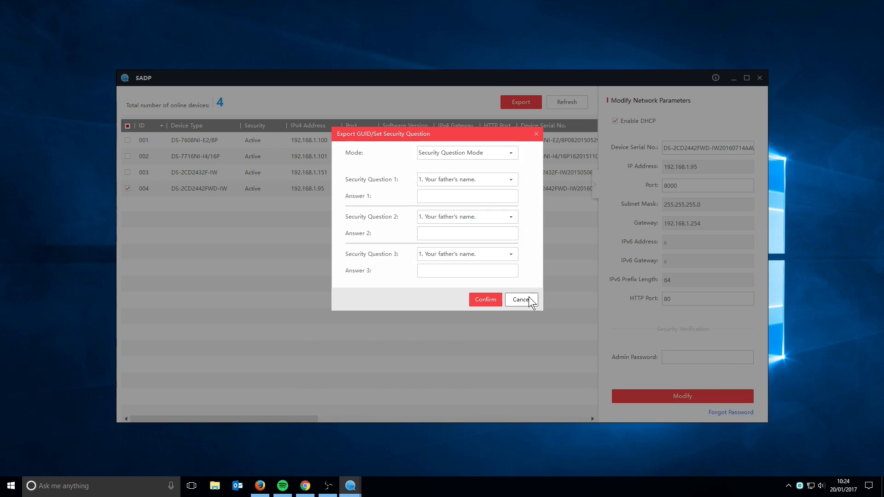
Step: Skip password-recovery setup, disable DHCP and change camera 004's IP to 192.168.1.115
{"action": "left_click", "coordinate": [524, 298]}
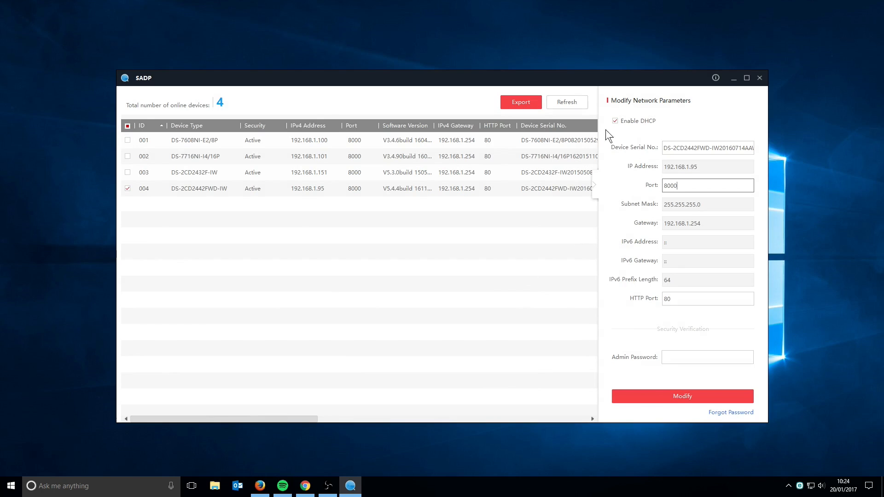
{"action": "left_click", "coordinate": [615, 121]}
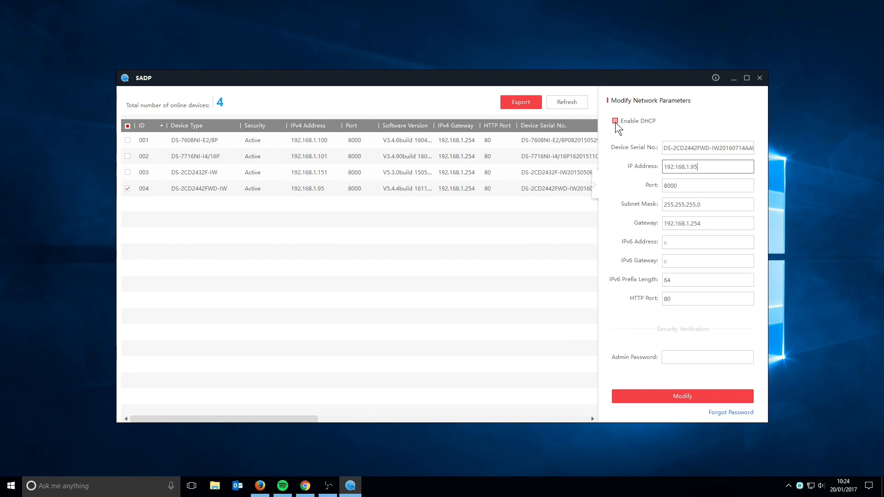
{"action": "left_click", "coordinate": [701, 171]}
{"action": "double_click", "coordinate": [694, 167]}
{"action": "type", "text": "105"}
{"action": "left_click", "coordinate": [697, 167]}
{"action": "key", "text": "BackSpace"}
Step: Confirm the new network settings with the admin password and apply them
{"action": "left_click", "coordinate": [679, 352]}
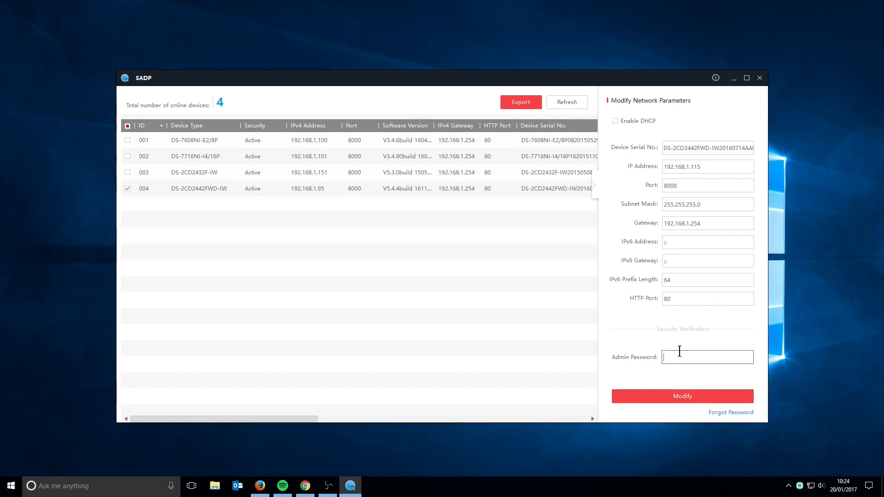
{"action": "type", "text": "••••••••••"}
{"action": "left_click", "coordinate": [661, 396]}
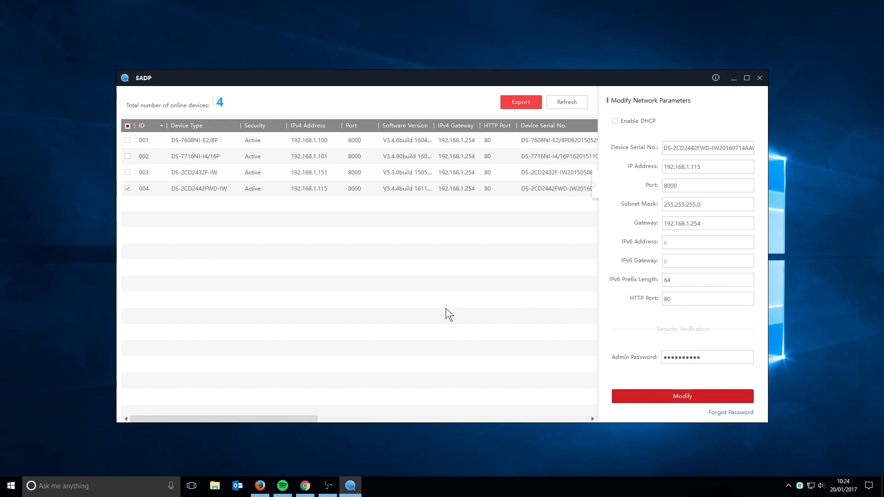
Step: Load the camera's web page at 192.168.1.115 in Firefox
{"action": "left_click", "coordinate": [260, 488]}
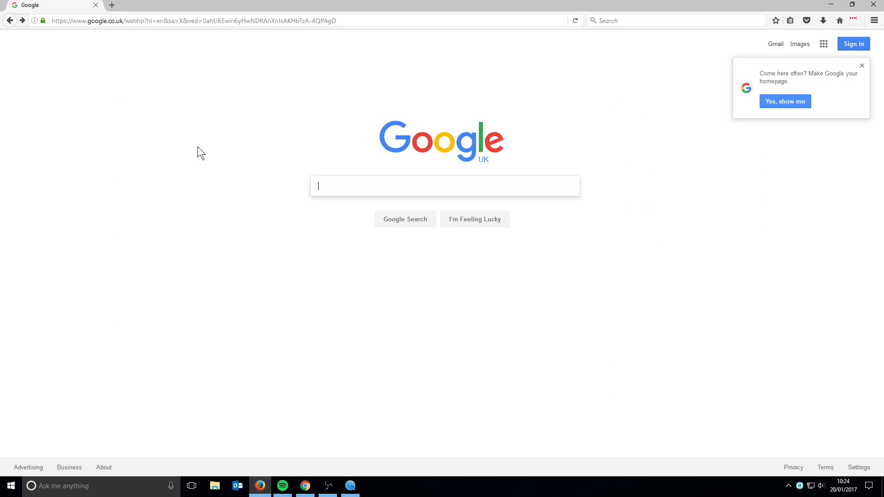
{"action": "left_click", "coordinate": [124, 19]}
{"action": "type", "text": "19"}
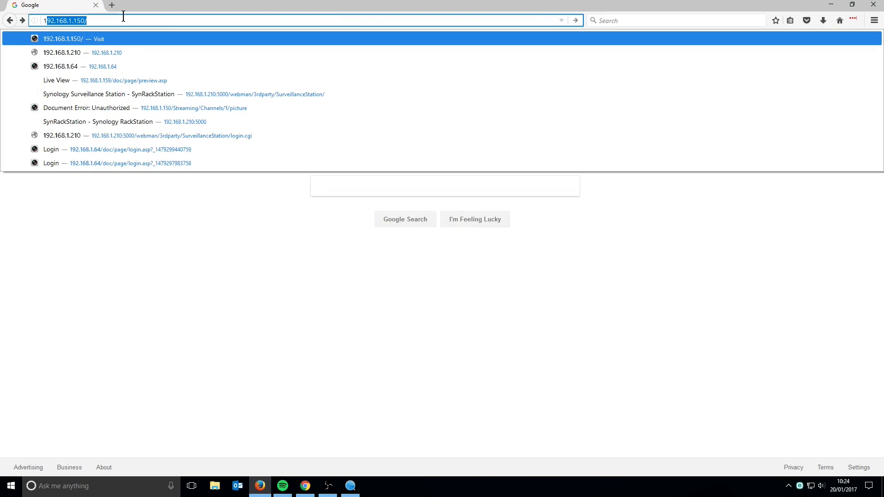
{"action": "type", "text": "2.16"}
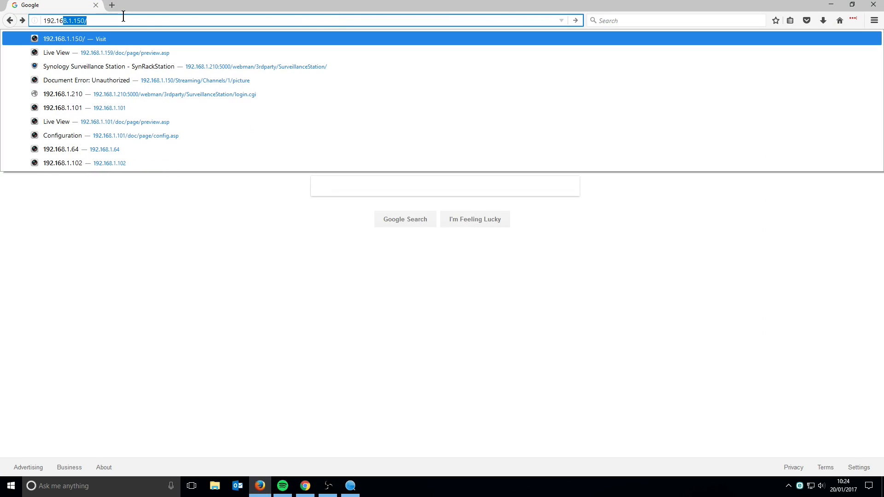
{"action": "type", "text": "8.1.115"}
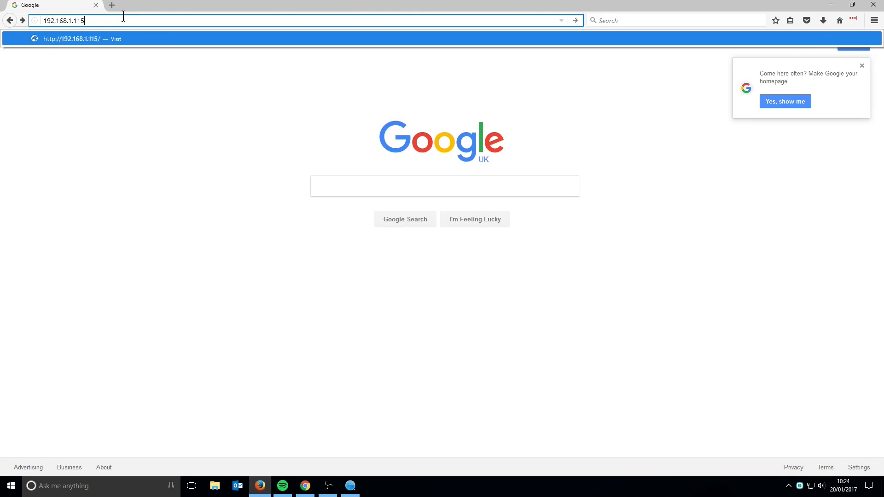
{"action": "key", "text": "Return"}
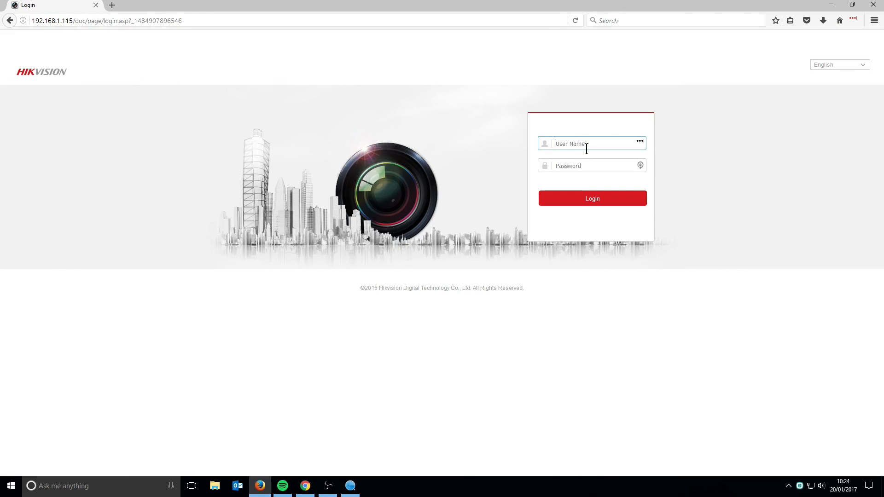
Step: Log in to the camera's web interface as admin with the admin password
{"action": "type", "text": "admin"}
{"action": "left_click", "coordinate": [583, 160]}
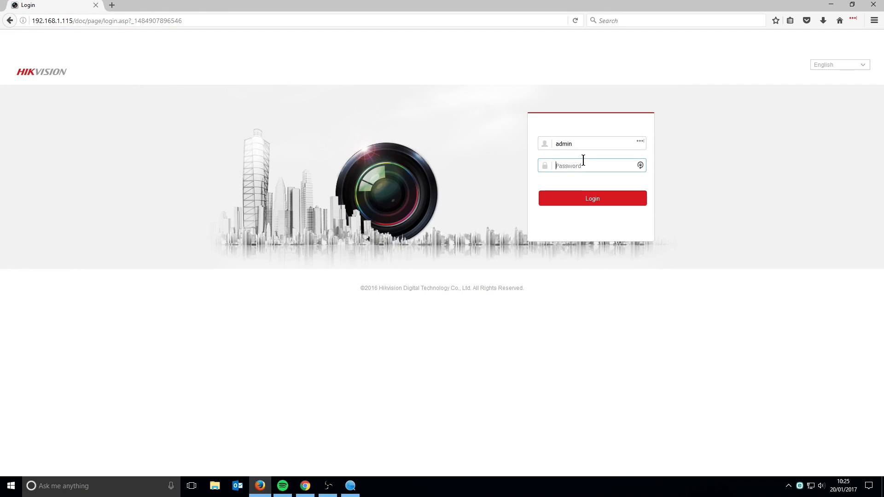
{"action": "type", "text": "••••••••••"}
{"action": "left_click", "coordinate": [582, 198]}
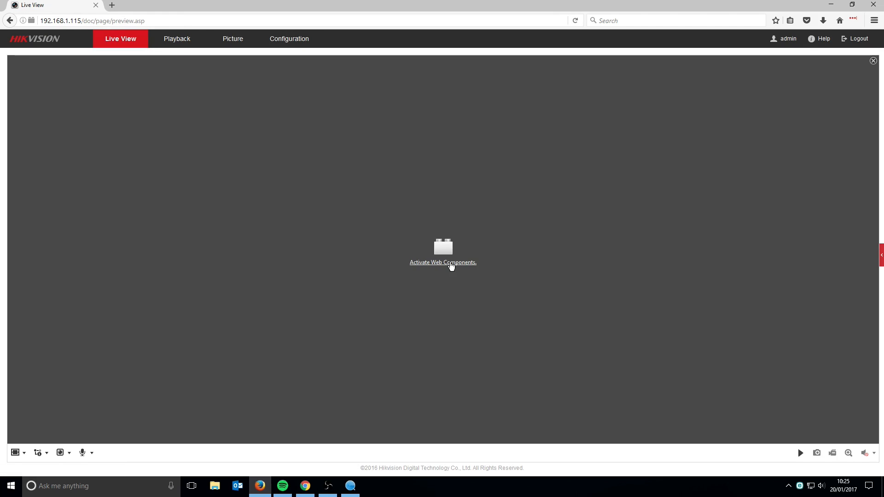
Step: Activate the camera's web components and always allow them to run
{"action": "left_click", "coordinate": [450, 265]}
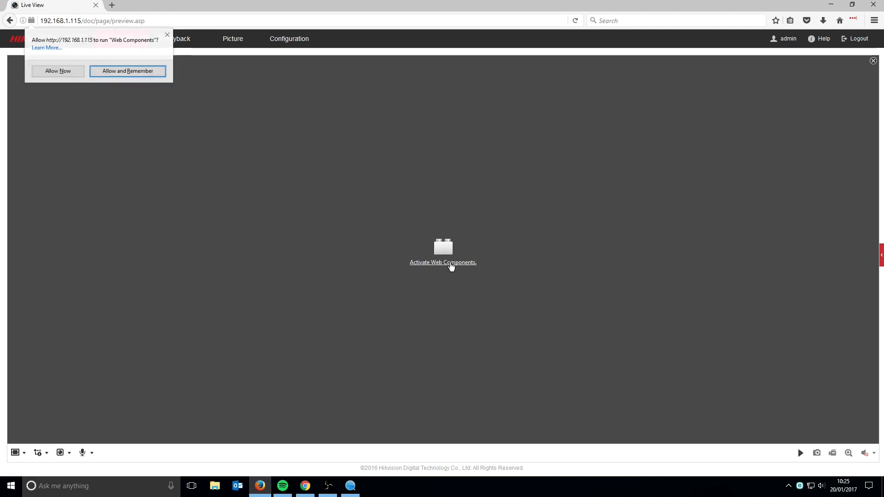
{"action": "left_click", "coordinate": [128, 75]}
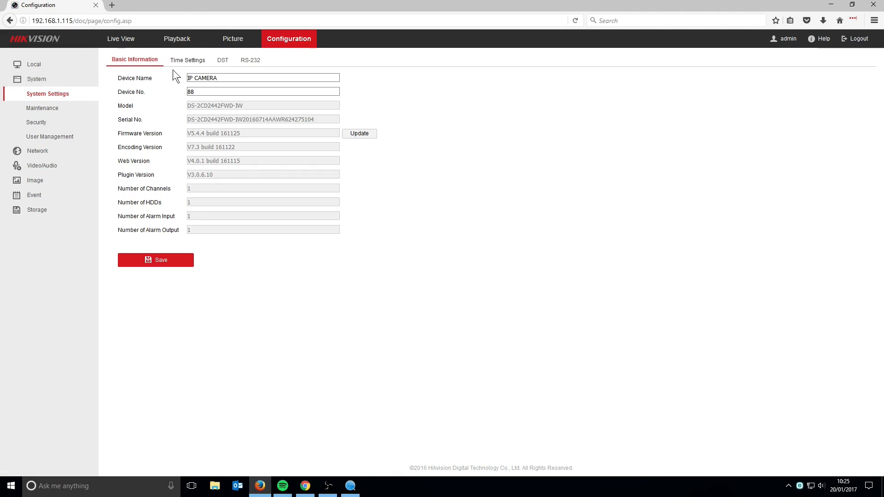
Step: Browse the Video/Audio, Image, Event and Storage settings, then minimise Firefox and SADP
{"action": "left_click", "coordinate": [42, 168]}
{"action": "left_click", "coordinate": [47, 129]}
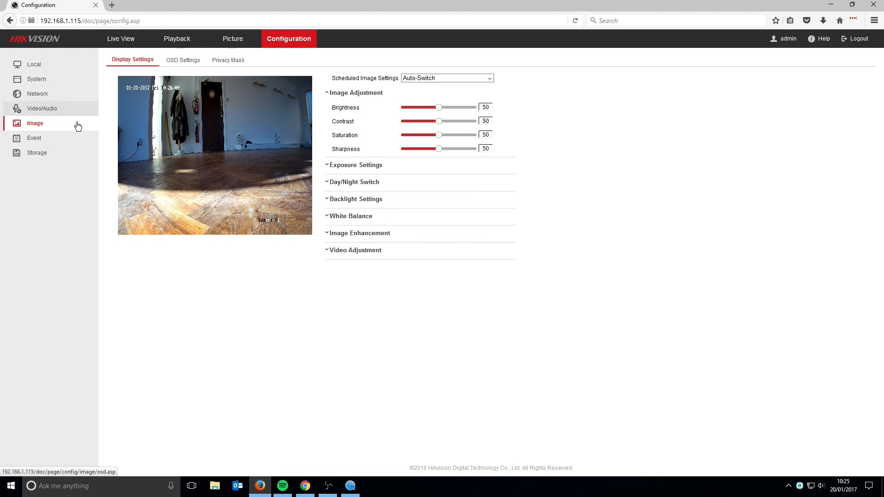
{"action": "left_click", "coordinate": [44, 140]}
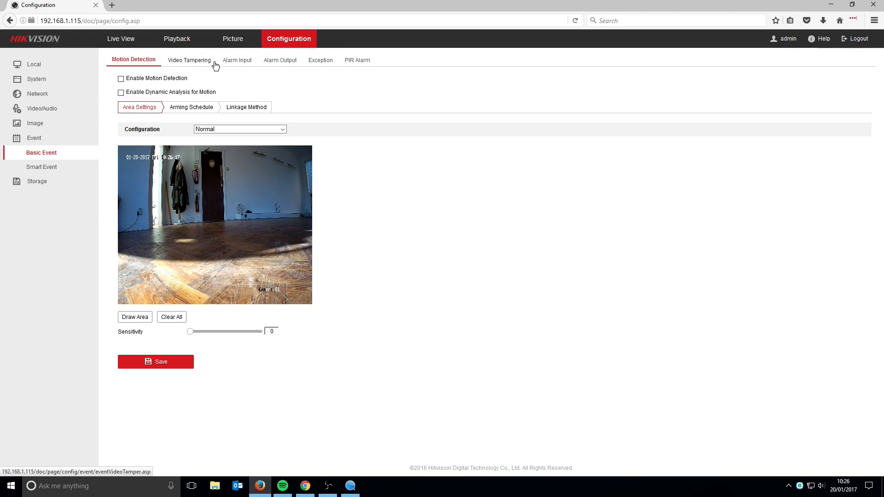
{"action": "left_click", "coordinate": [46, 181]}
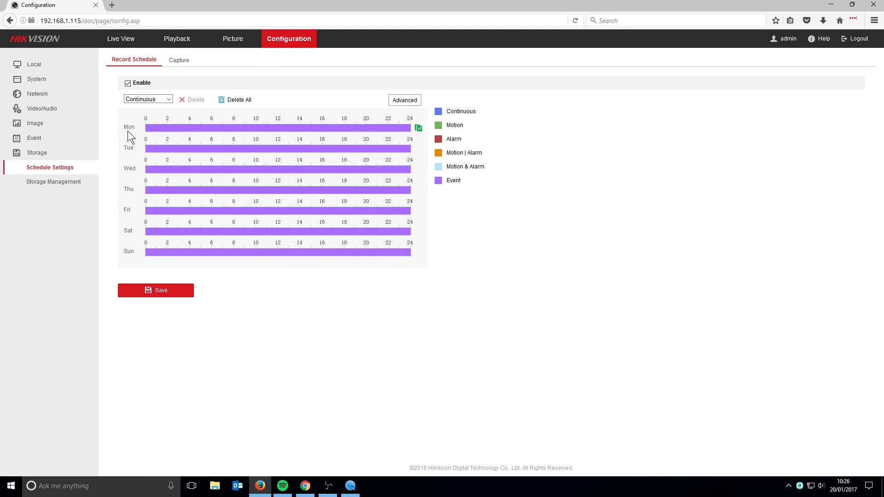
{"action": "left_click", "coordinate": [829, 5]}
{"action": "left_click", "coordinate": [732, 79]}
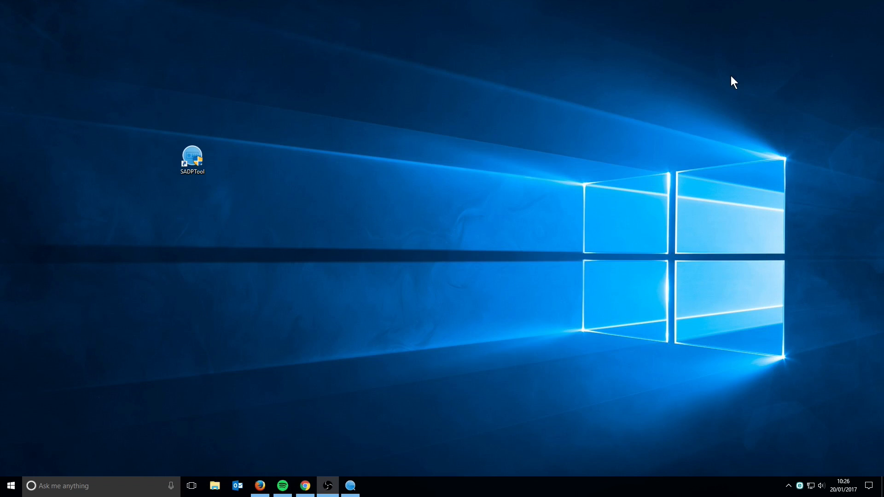